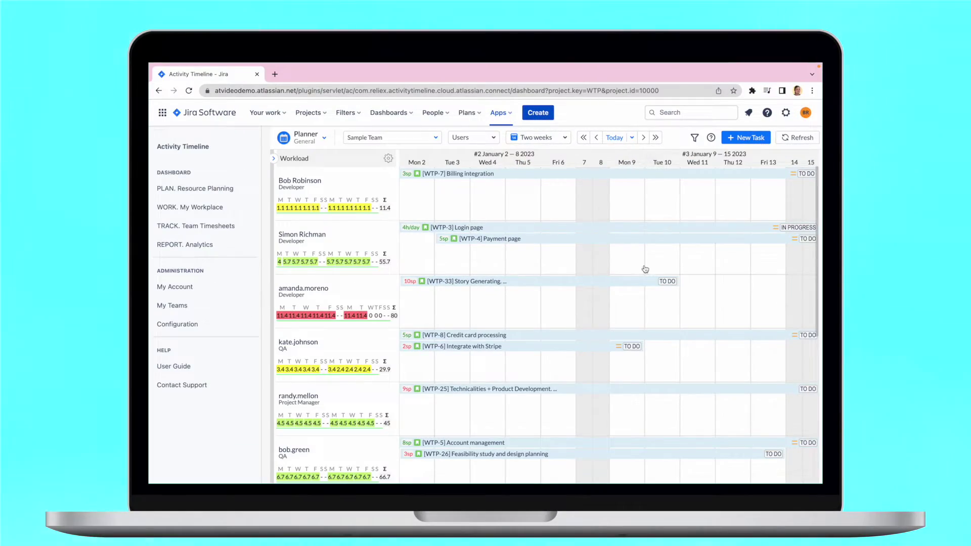
Step: Look over the Sample plan, then check Activity Timeline's configuration and return to the planner
click(465, 106)
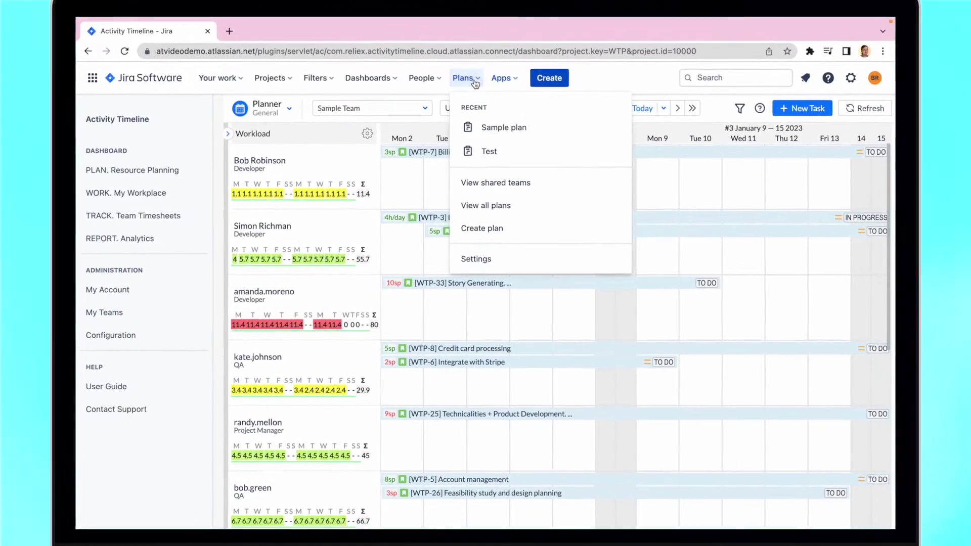
click(499, 121)
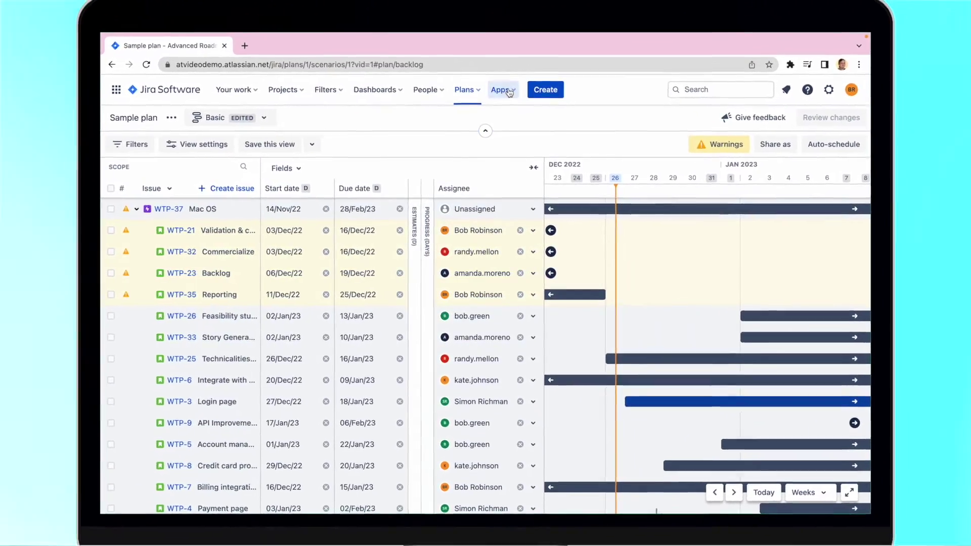
click(509, 81)
click(545, 138)
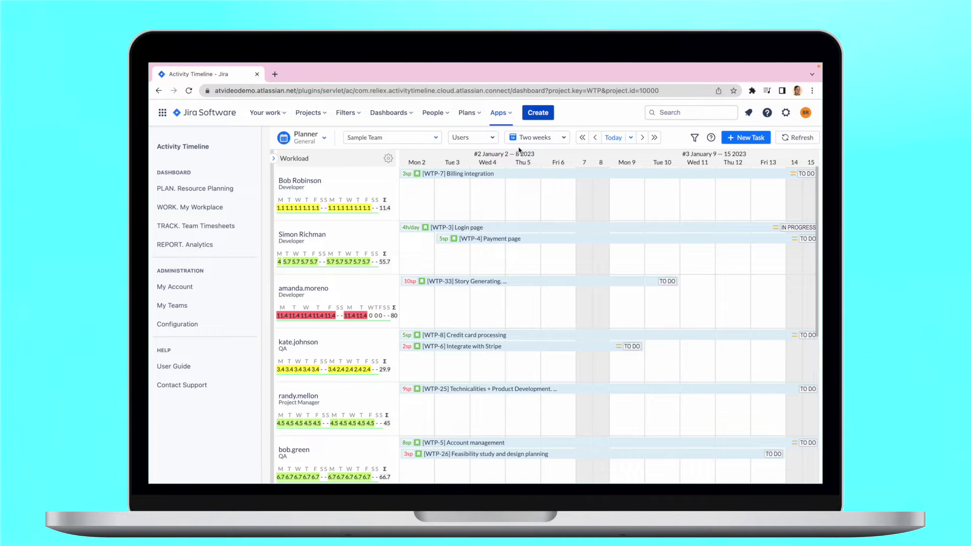
click(228, 329)
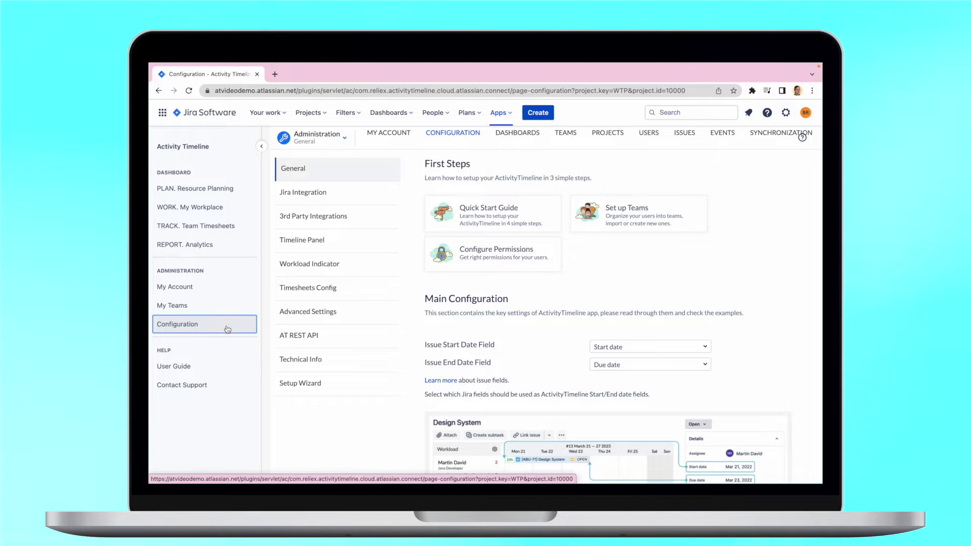
scroll(483, 332, down, 1)
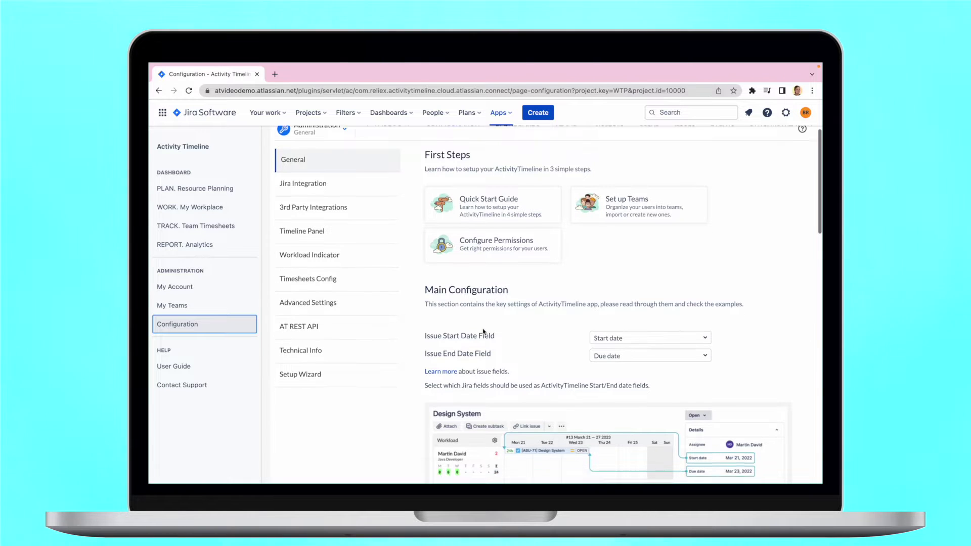
scroll(483, 332, down, 3)
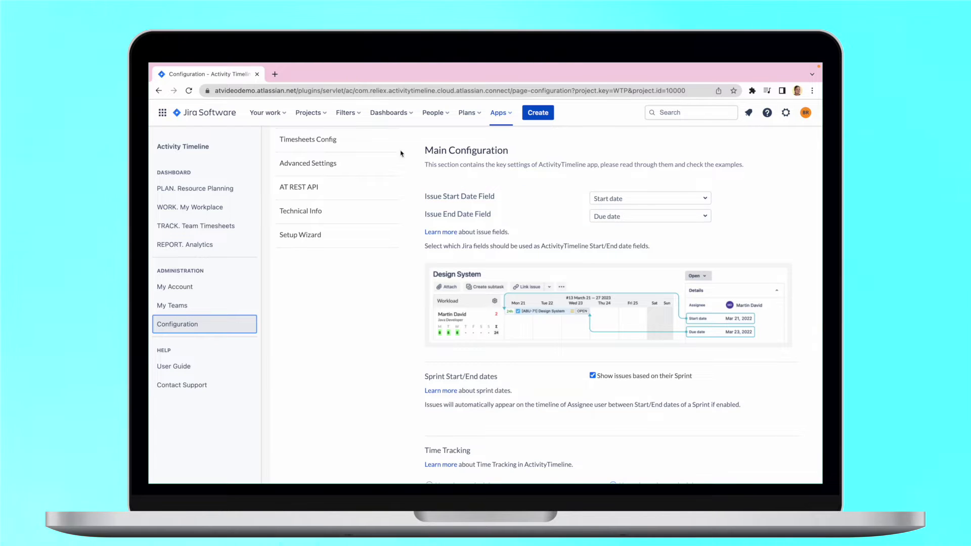
click(203, 189)
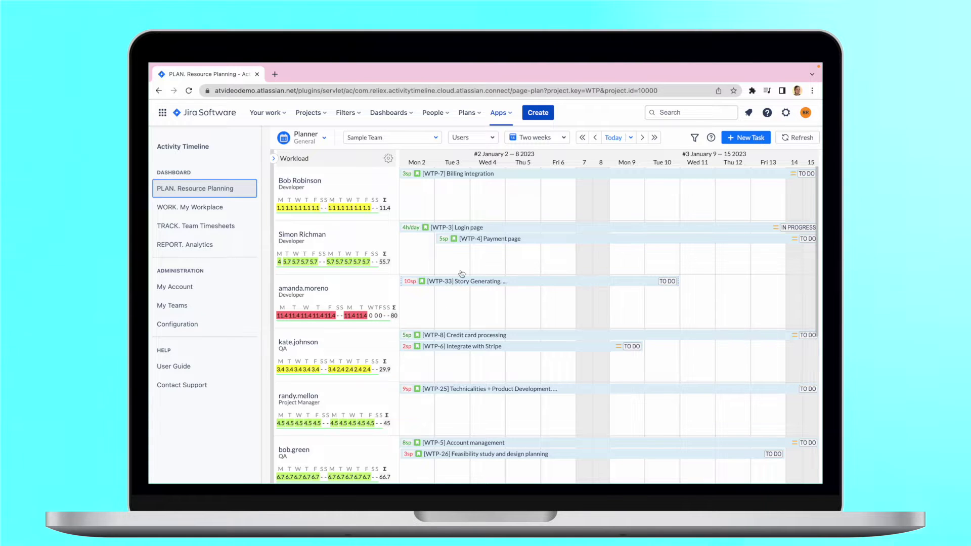
Step: Extend WTP-33's bar in the Activity Timeline planner so it ends on Friday 13 January
click(475, 114)
click(483, 153)
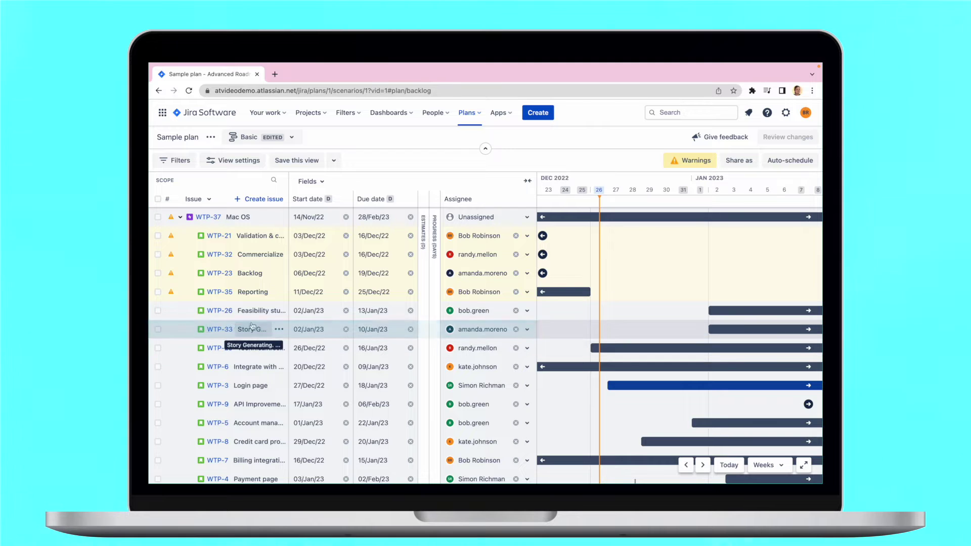
click(500, 113)
click(514, 150)
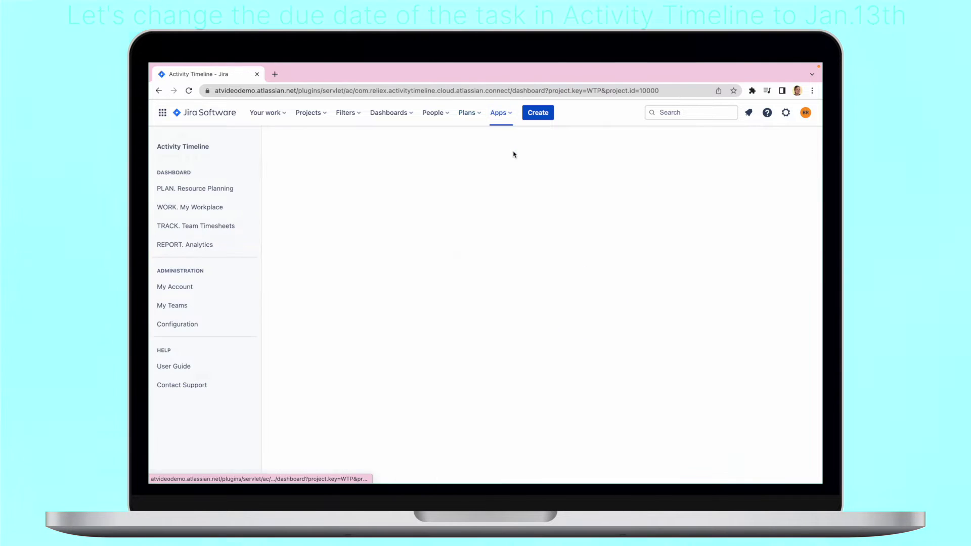
drag(676, 282, 764, 282)
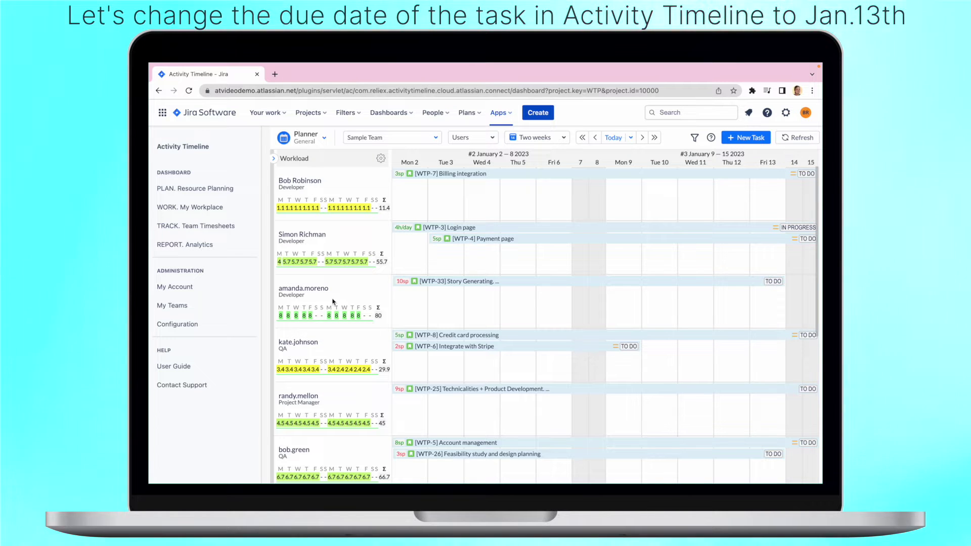
Step: Confirm in the Sample plan that WTP-33's due date is now 13/Jan/23
click(466, 113)
click(495, 153)
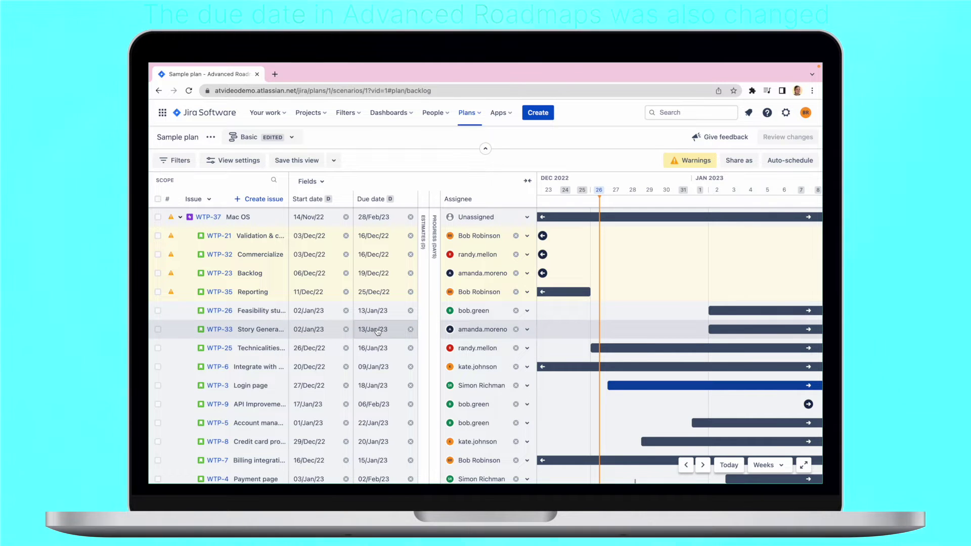
scroll(641, 334, right, 5)
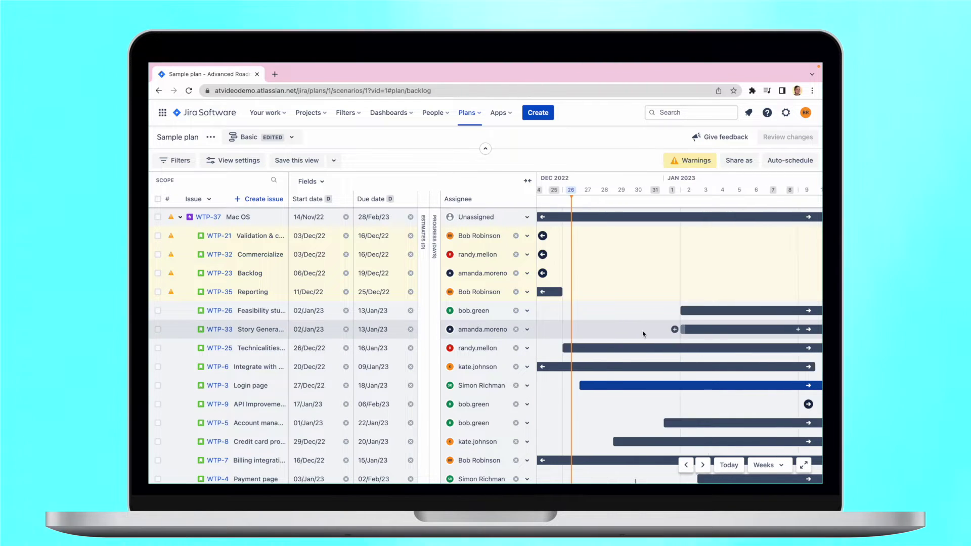
drag(642, 331, 494, 143)
click(466, 112)
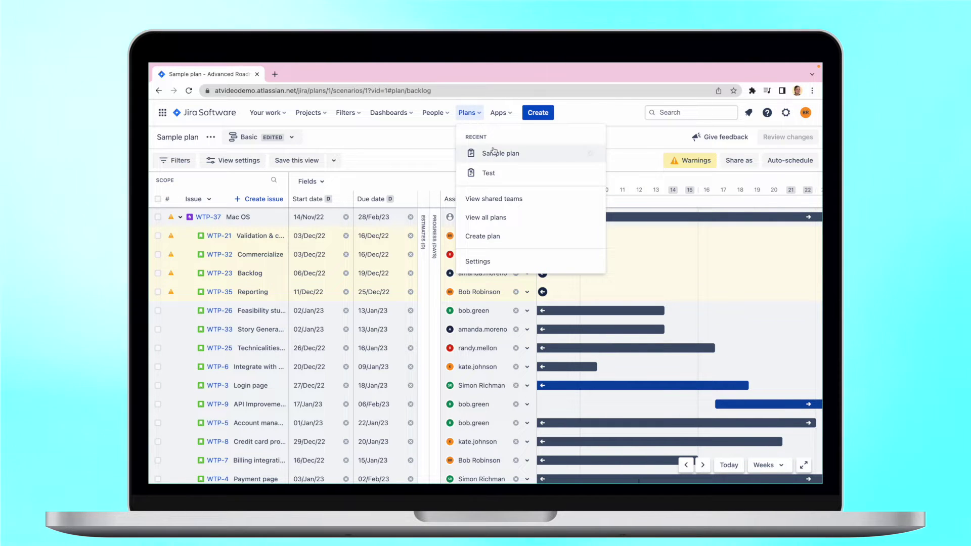
Step: Review the shared teams iOS Team, Sample team and Windows Team, then go back to the Activity Timeline planner
click(490, 197)
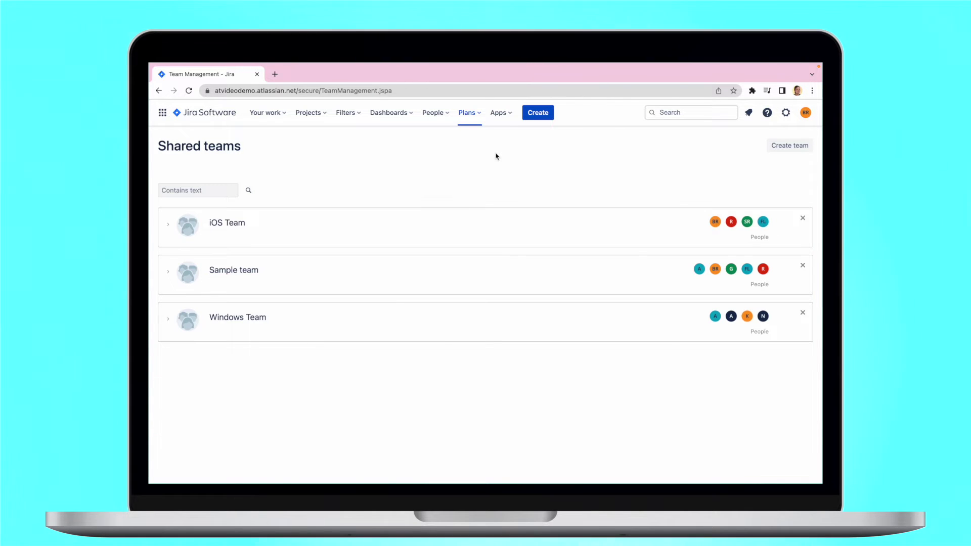
click(509, 115)
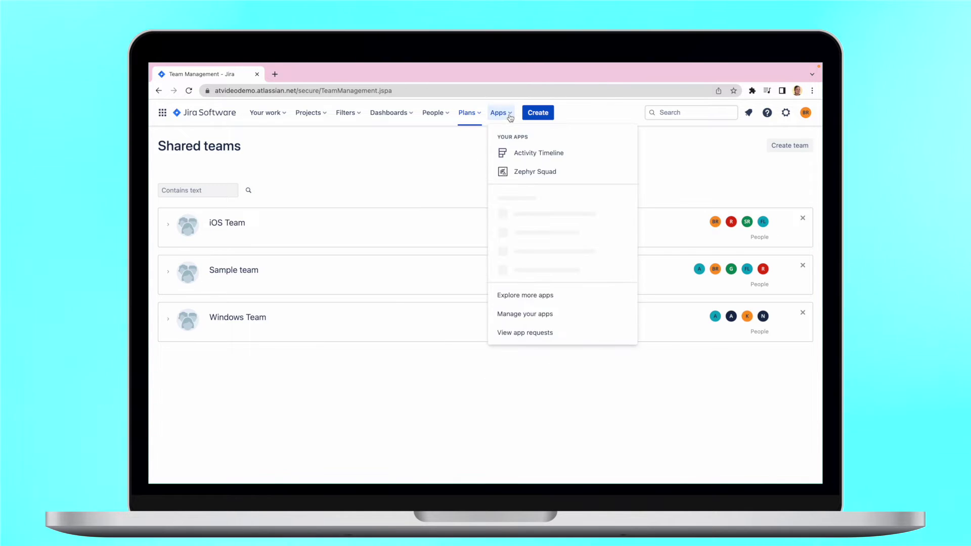
click(536, 152)
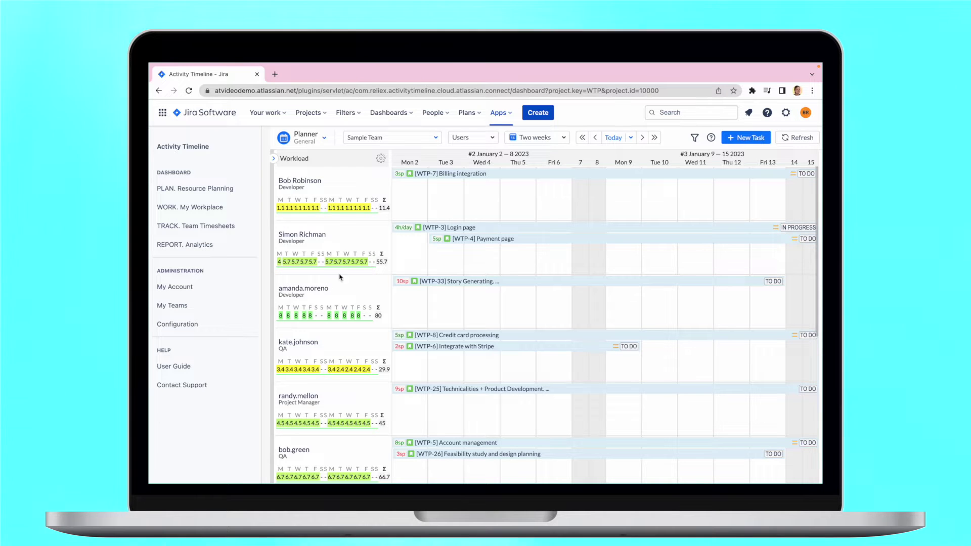
Step: Go to the Advanced Roadmaps Integration page under 3rd Party Integrations
click(235, 322)
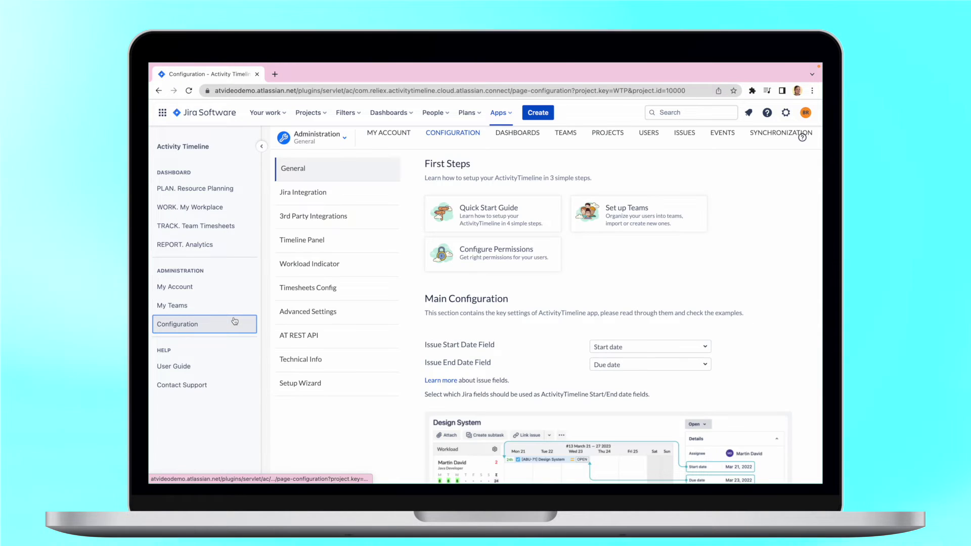
click(308, 217)
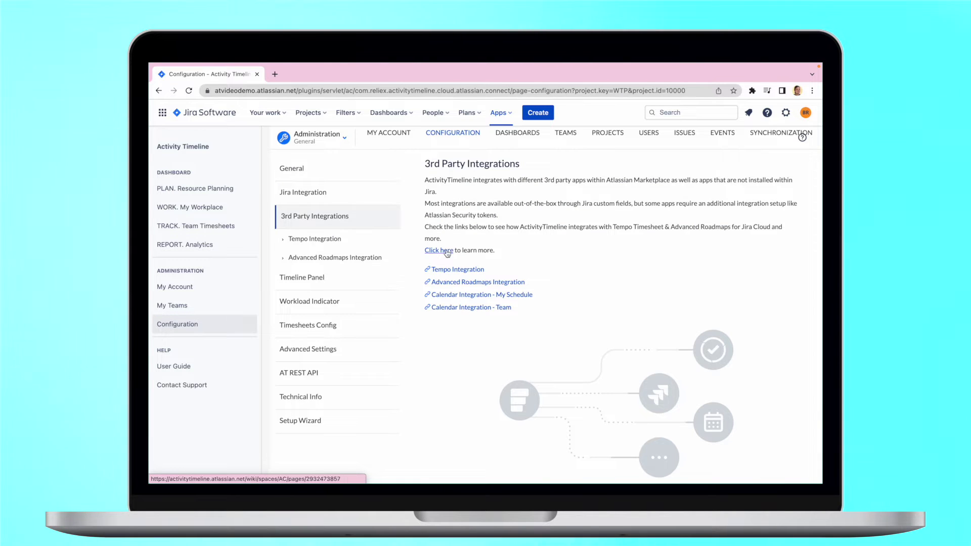
click(457, 282)
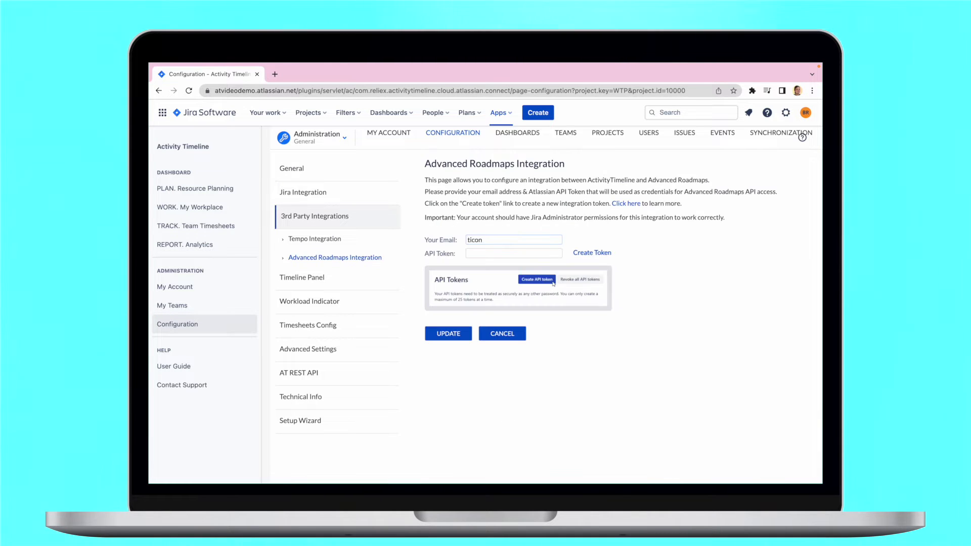
Step: Create a new Atlassian API token labelled 'AR Token'
click(589, 253)
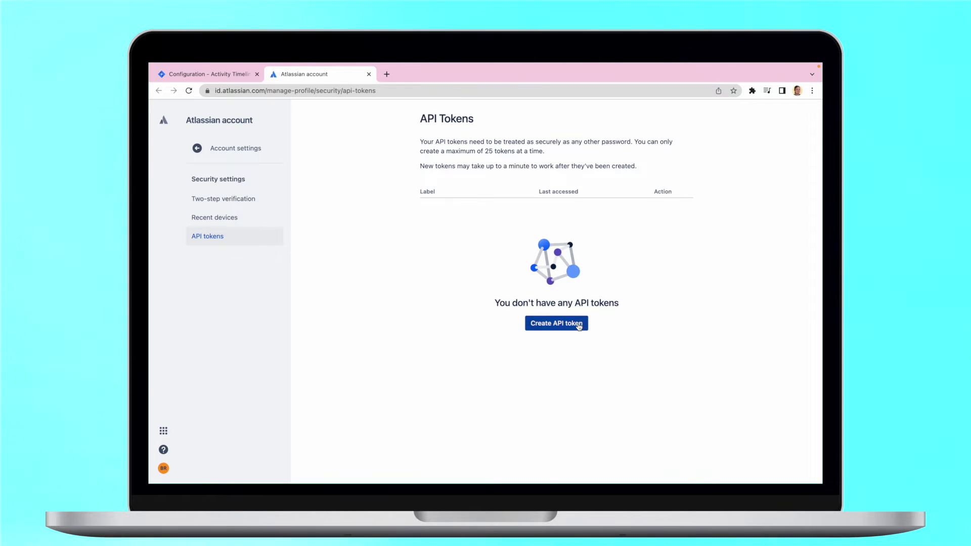
click(556, 323)
text(AR Token)
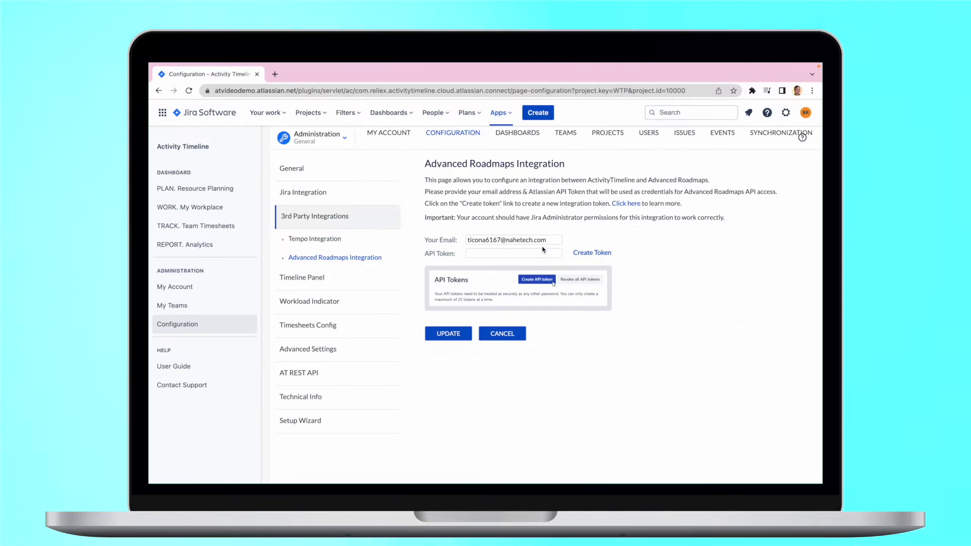
Step: Paste the AR Token into the API Token field, save, and import the Advanced Roadmaps teams
key(super+v)
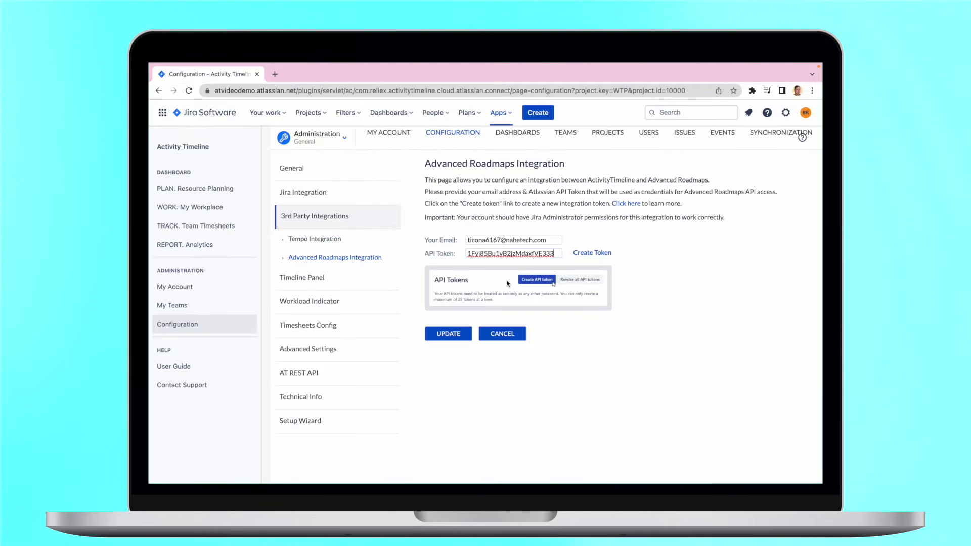
click(449, 333)
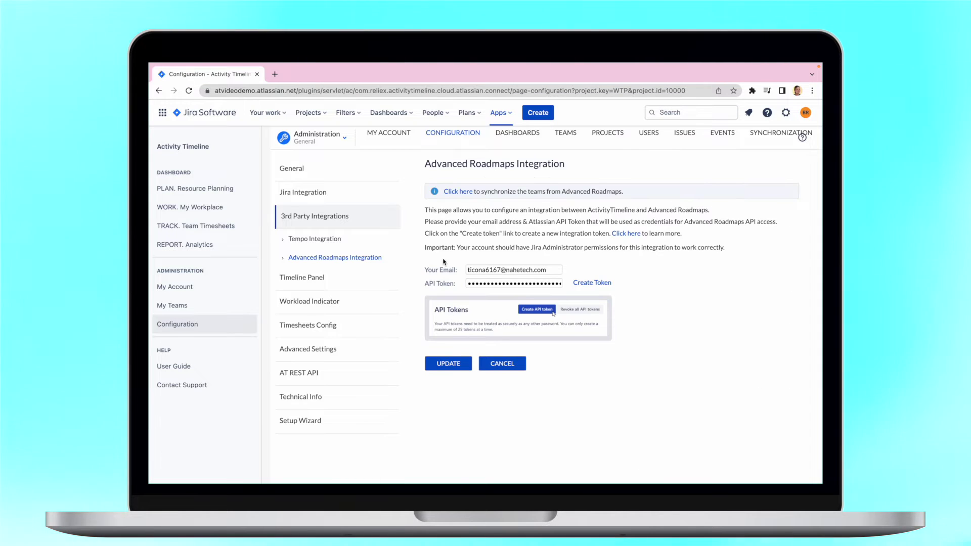
click(453, 190)
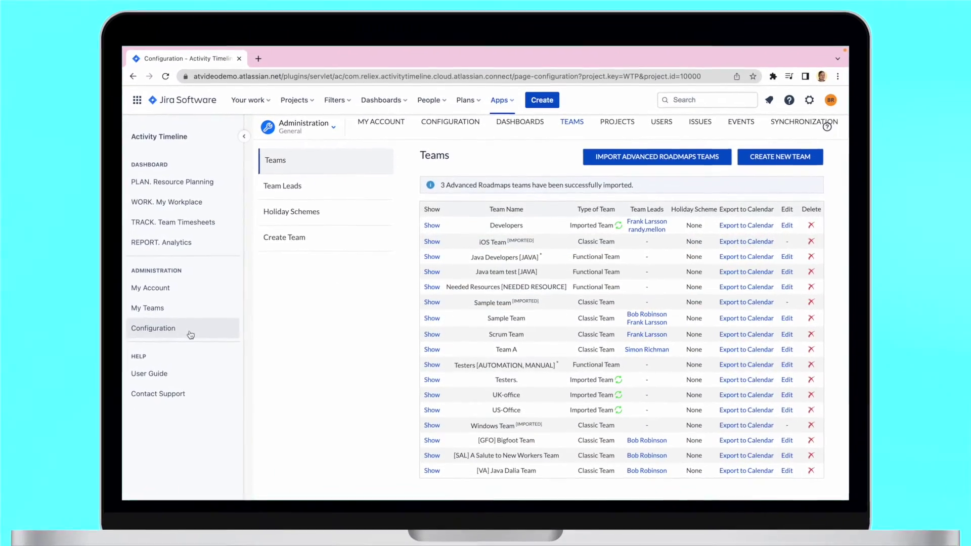
Step: Open the Teams configuration to find iOS Team, Sample team and Windows Team listed as imported
click(196, 333)
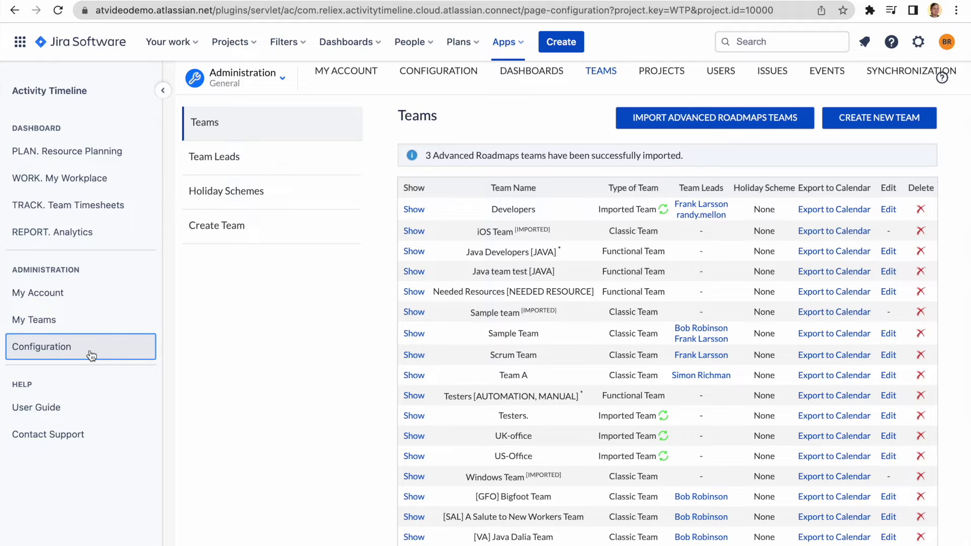
Step: Create a team field named 'AT Team' in the Jira Integration settings
click(420, 76)
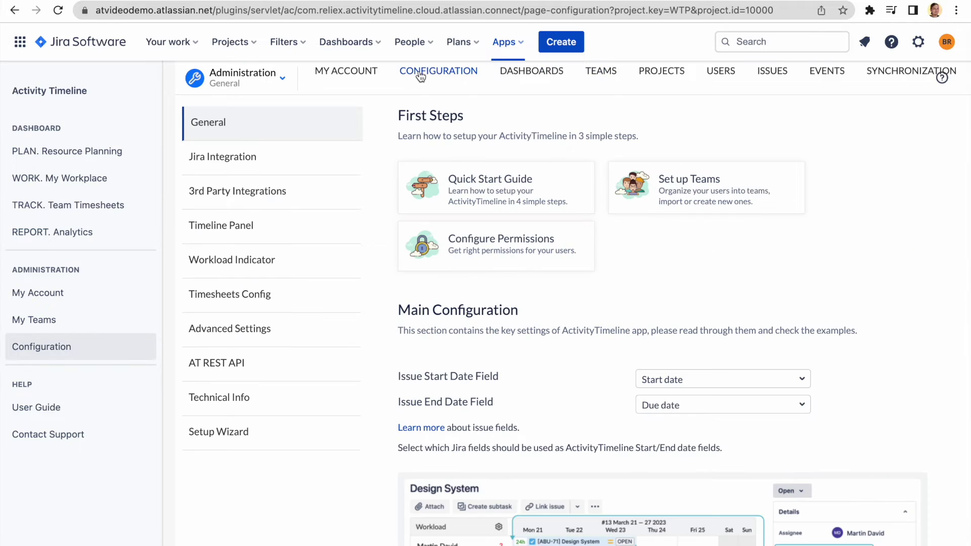
click(313, 156)
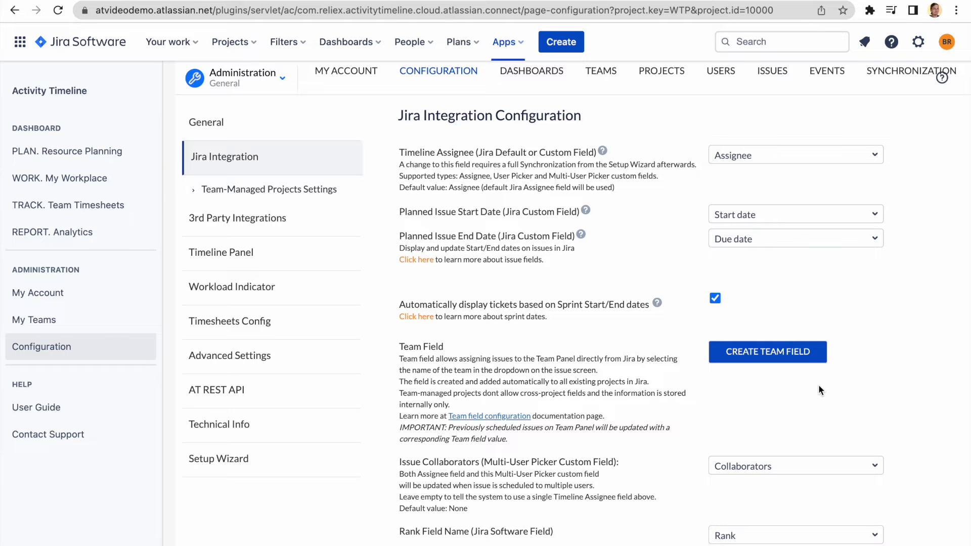
click(768, 351)
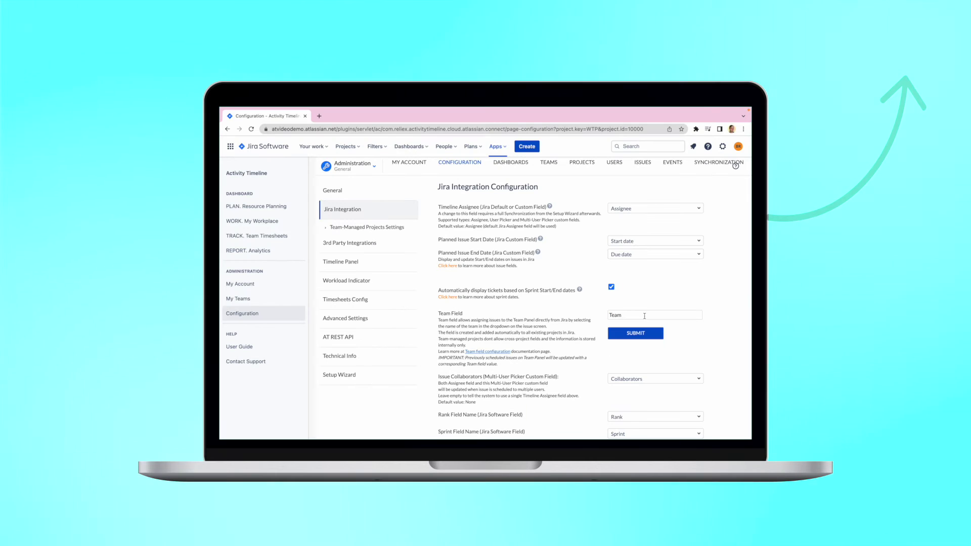
click(609, 315)
text(AT)
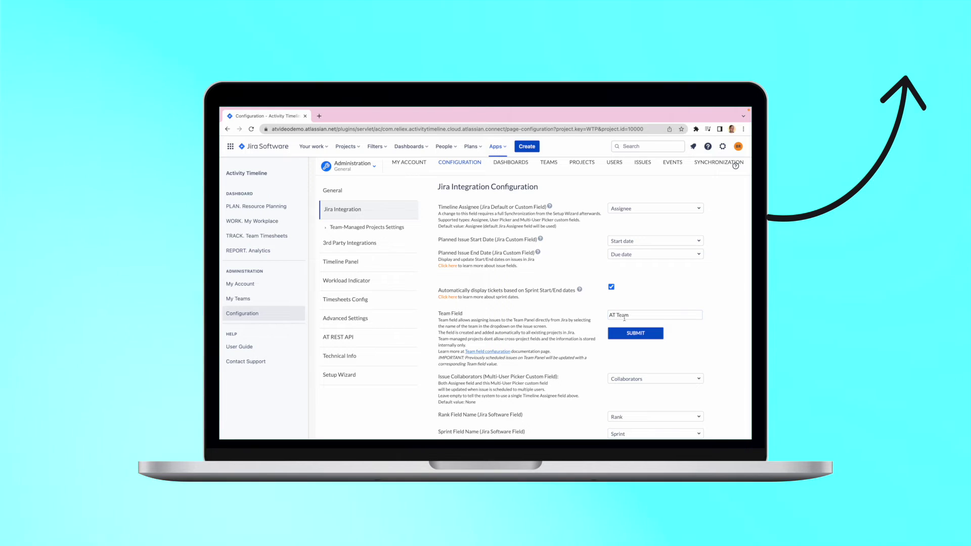
click(635, 333)
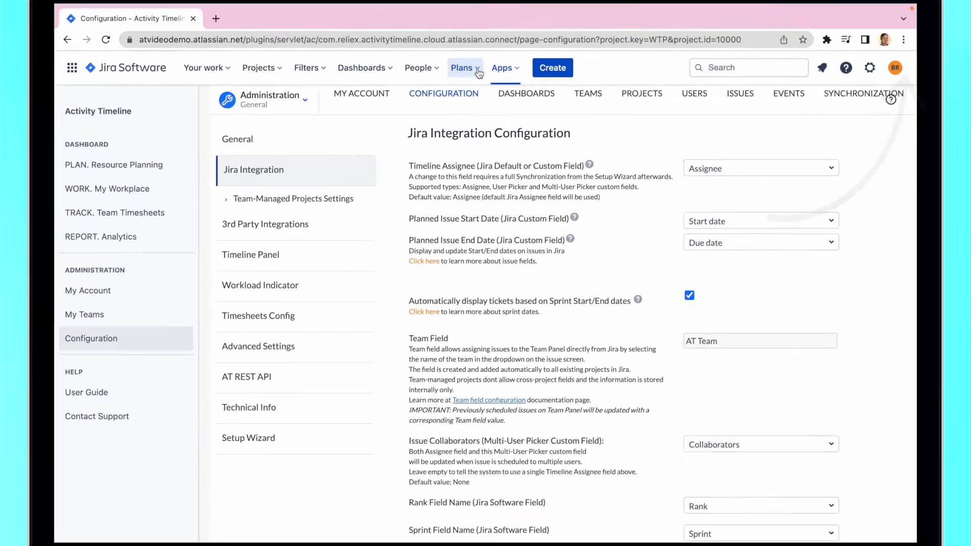
Step: Add AT Team as a custom field in Sample plan, then return to its timeline
click(480, 147)
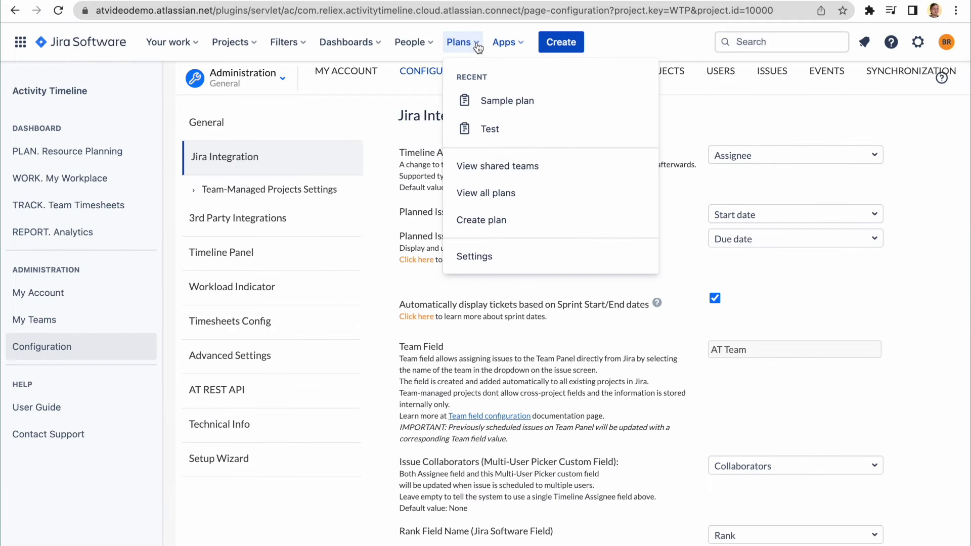
click(500, 103)
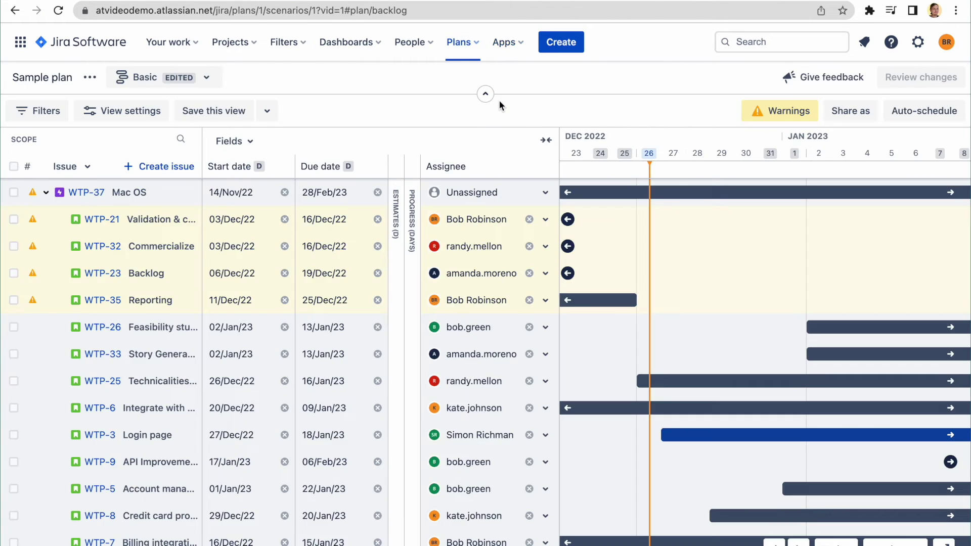
click(256, 146)
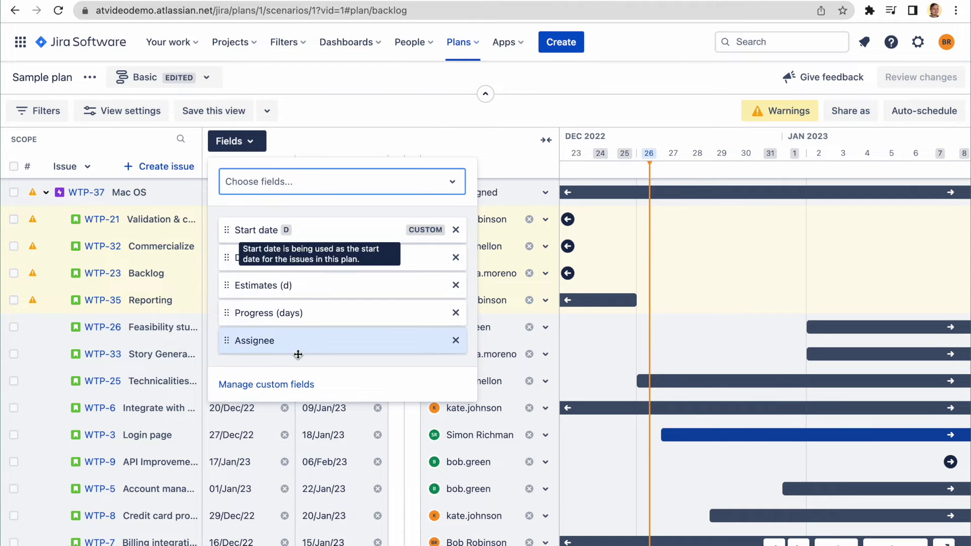
click(292, 386)
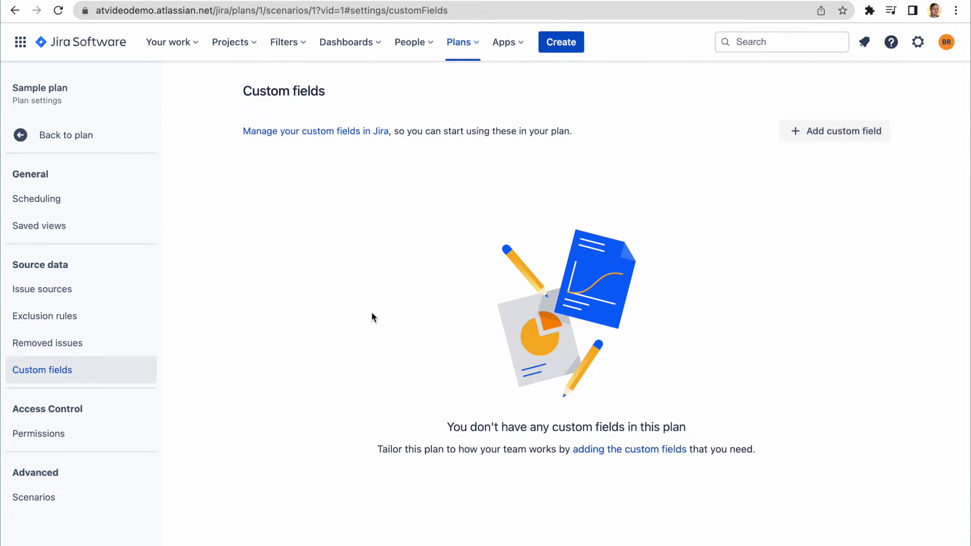
click(797, 133)
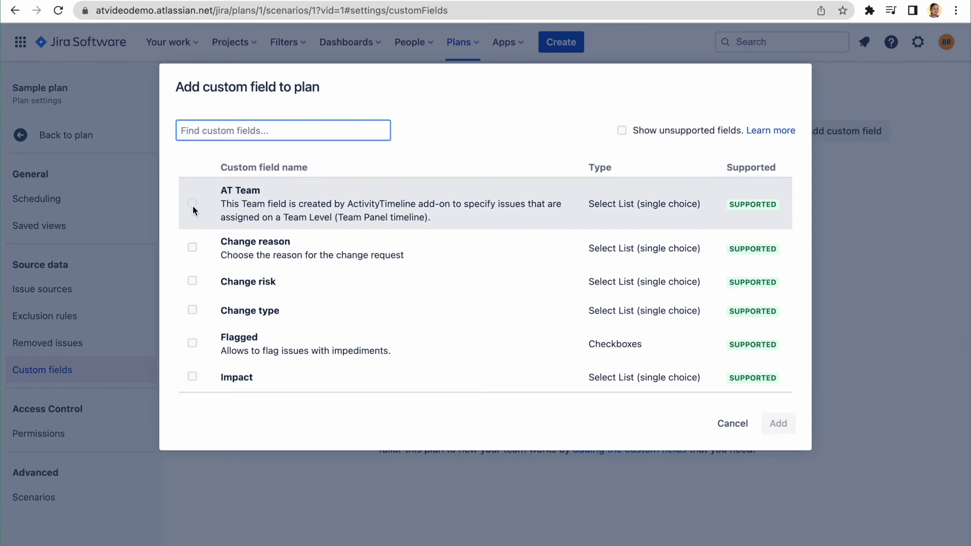
click(349, 222)
click(774, 424)
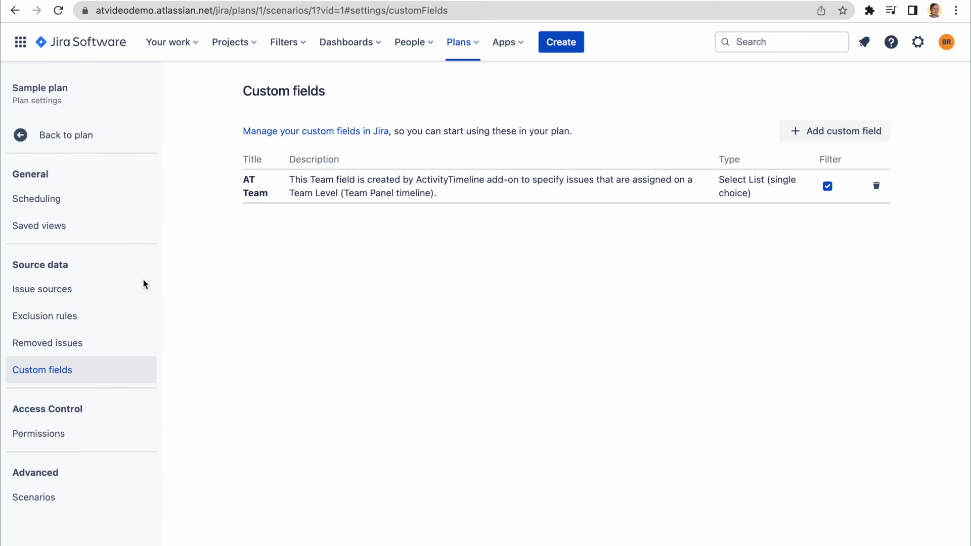
click(31, 143)
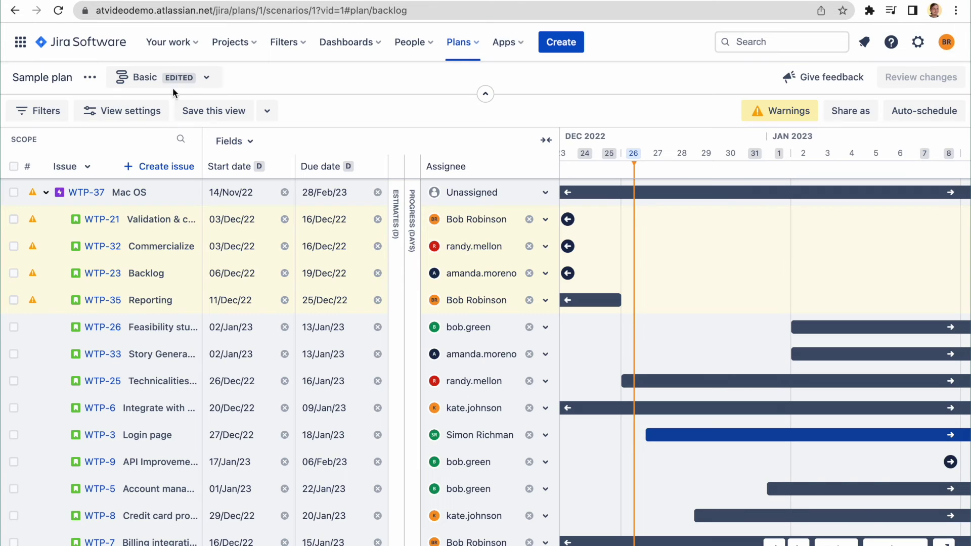
Step: Show the AT Team column in Sample plan and check the team values of WTP-32 and WTP-21
click(236, 142)
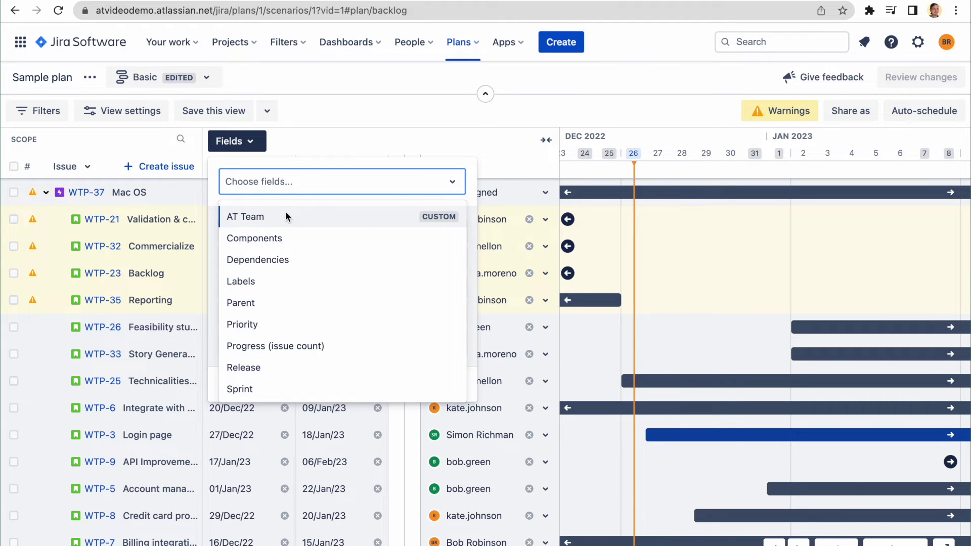
click(284, 213)
click(314, 138)
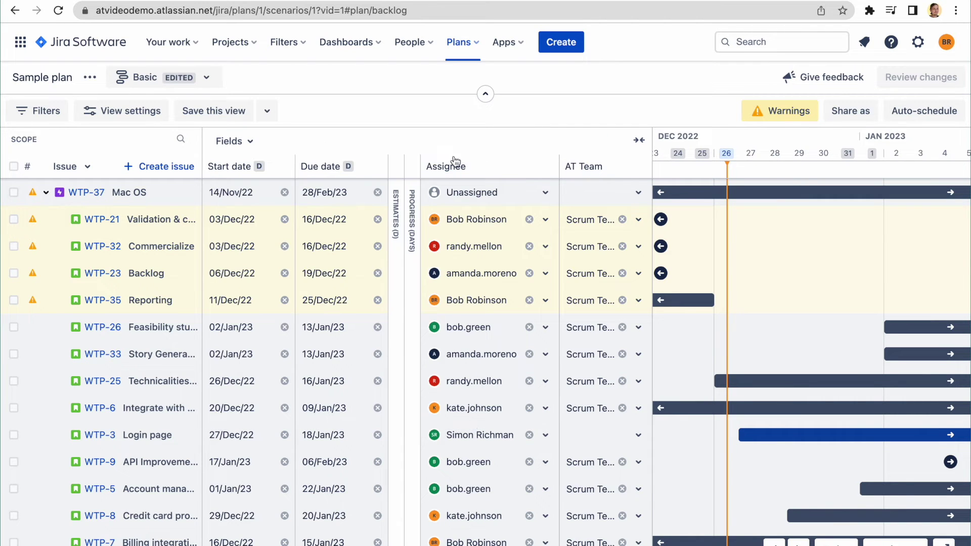
click(638, 246)
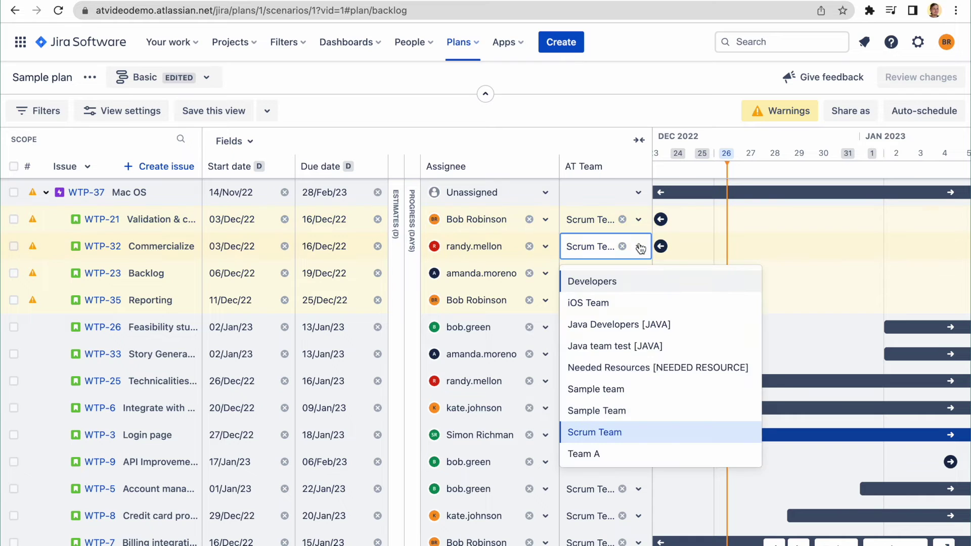
click(640, 247)
click(640, 222)
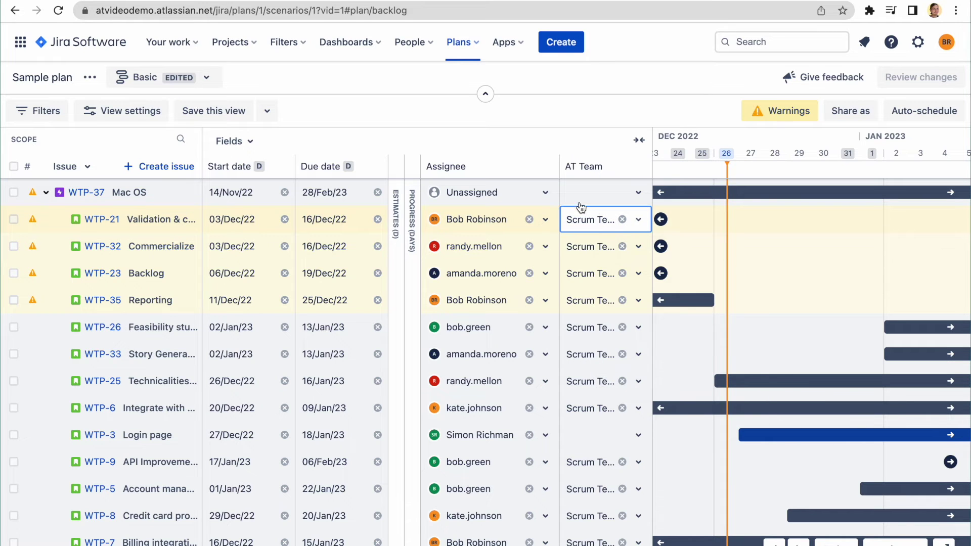
Step: Open the Activity Timeline planner with team availability shown alongside users and the issue panel hidden
click(504, 44)
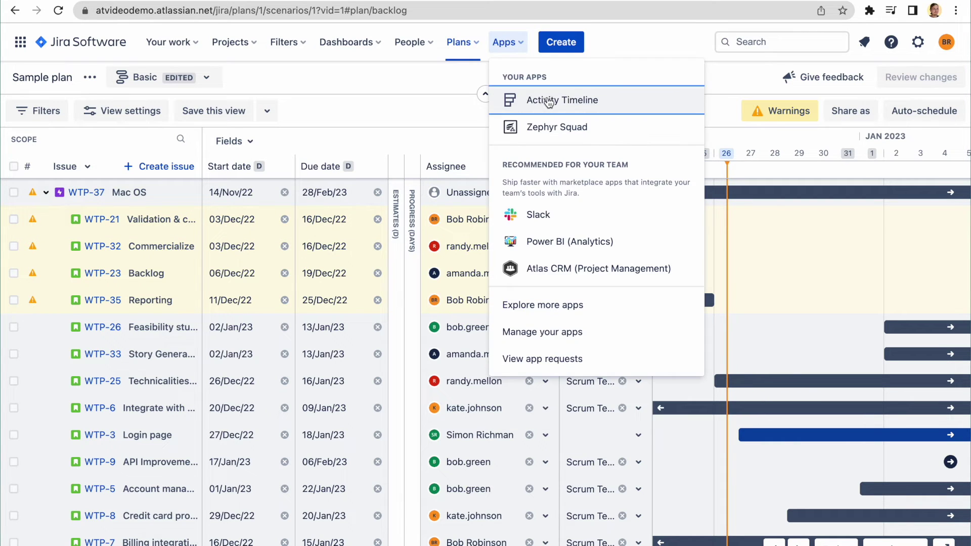
click(525, 99)
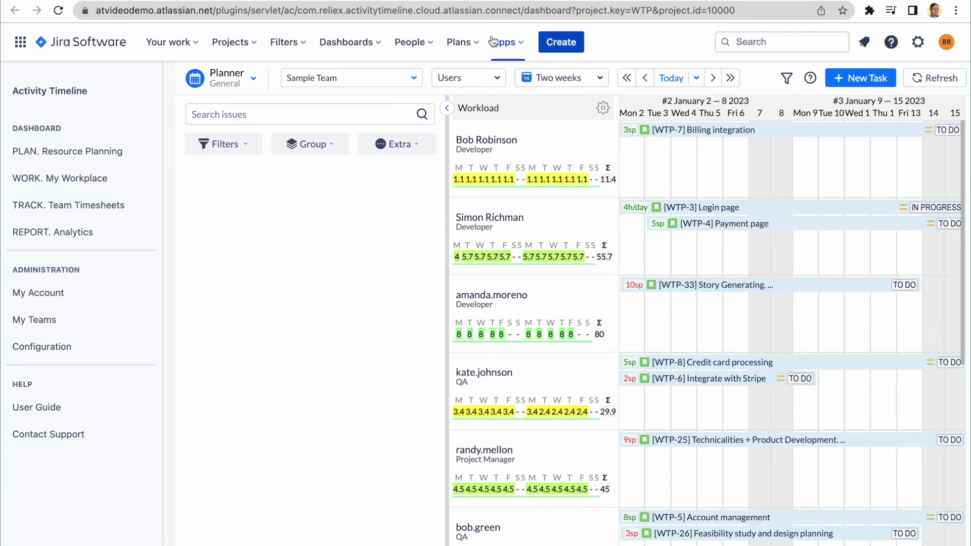
click(488, 135)
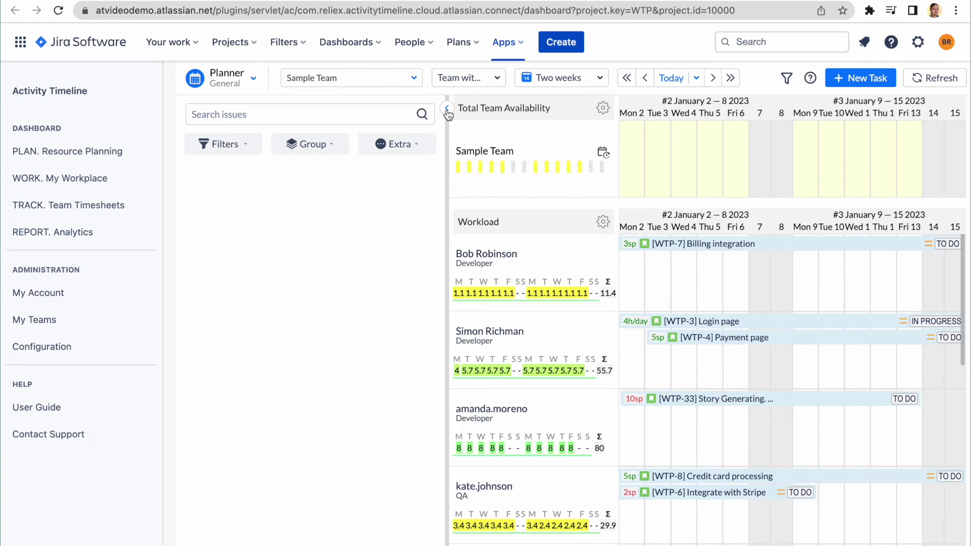
click(447, 109)
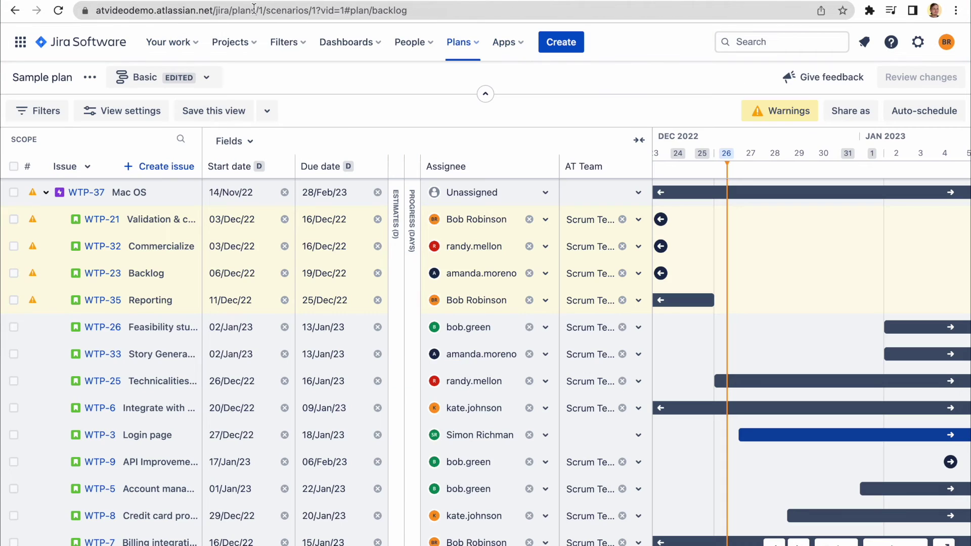
Step: Set WTP-37 Mac OS's AT Team to Sample Team and save the change to Jira
click(601, 192)
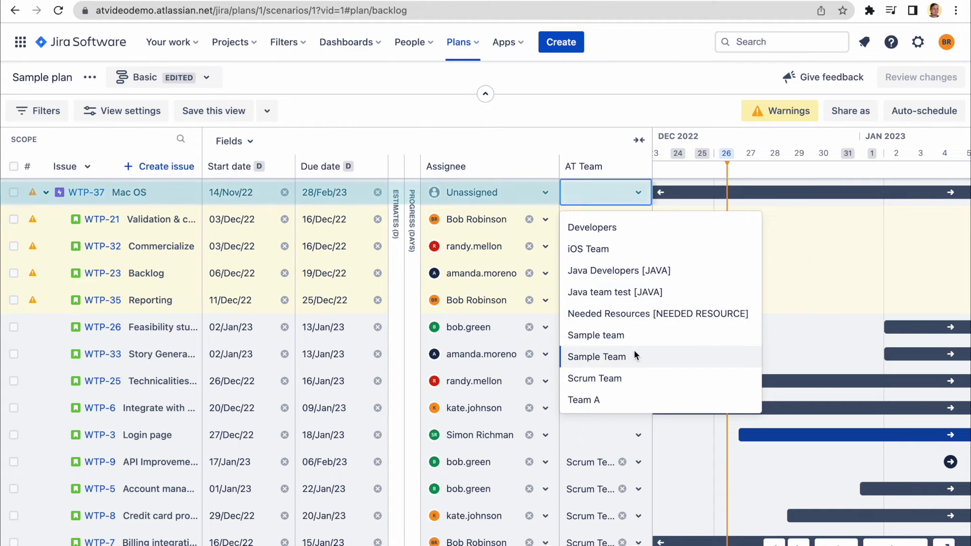
click(631, 354)
click(903, 78)
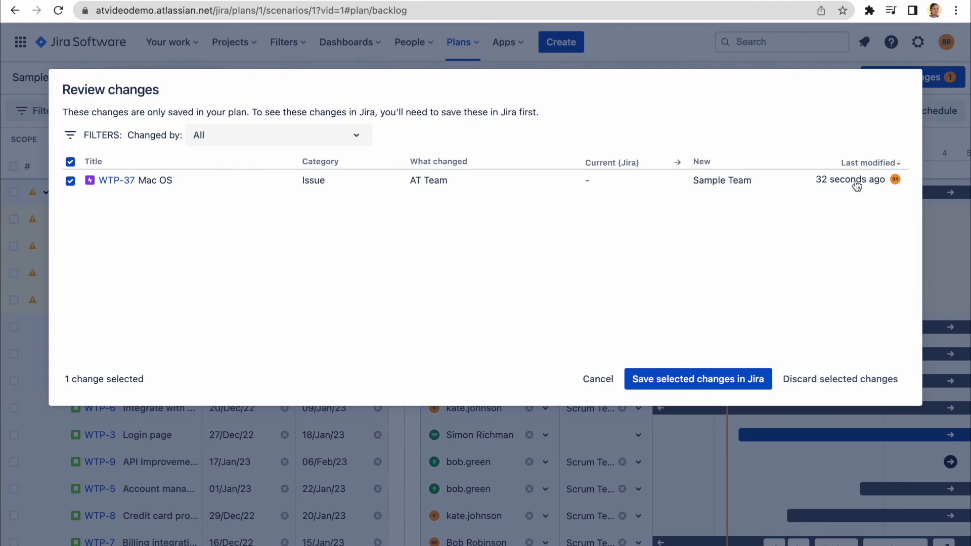
click(690, 380)
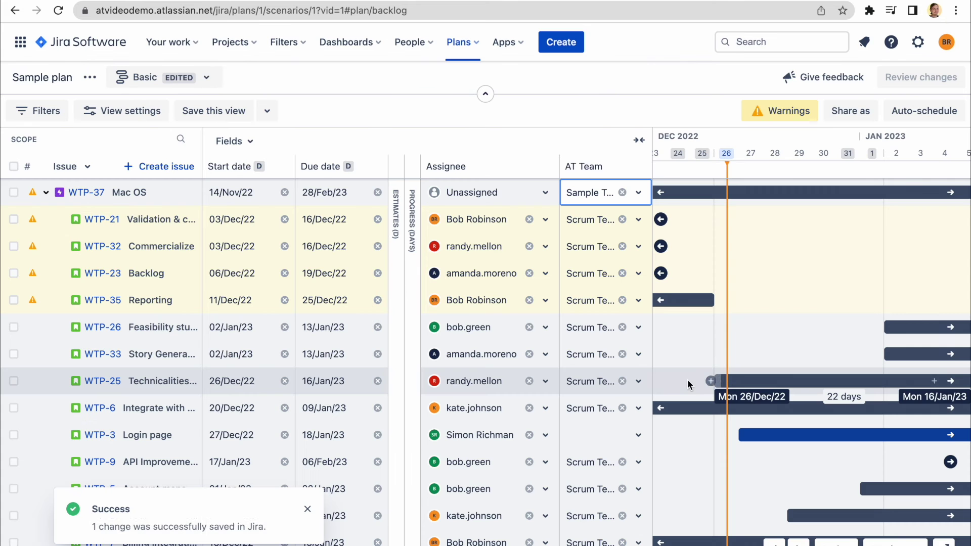
click(249, 2)
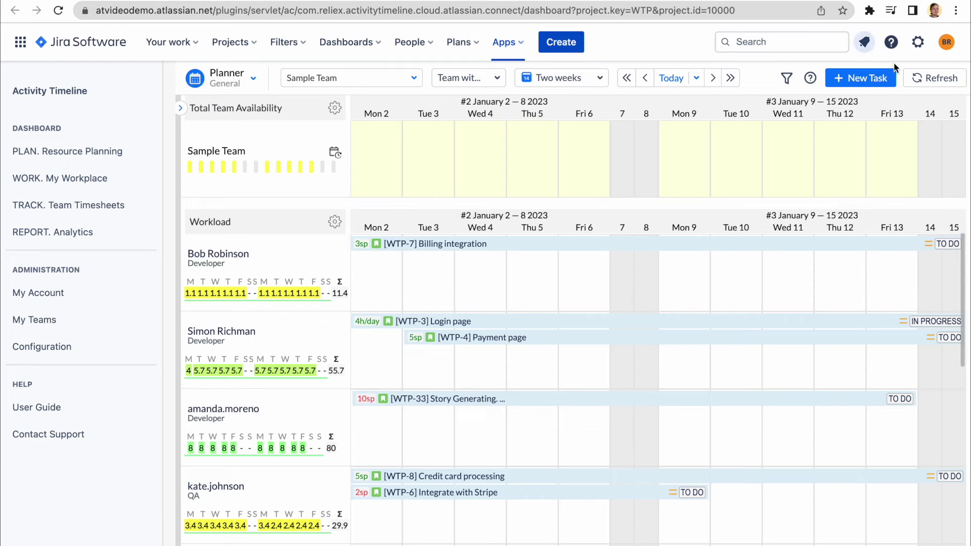
Step: Refresh the planner so WTP-37 Mac OS appears in the Sample Team row
click(916, 81)
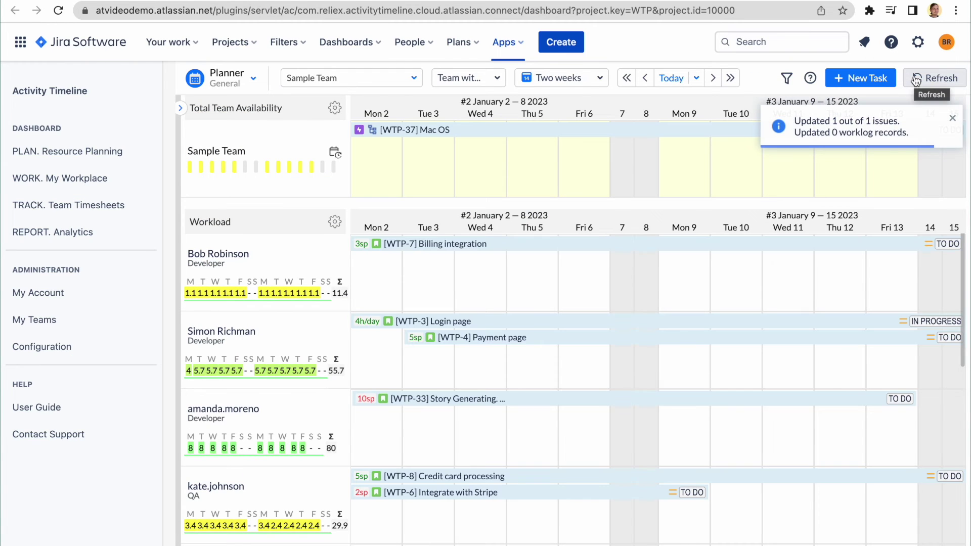